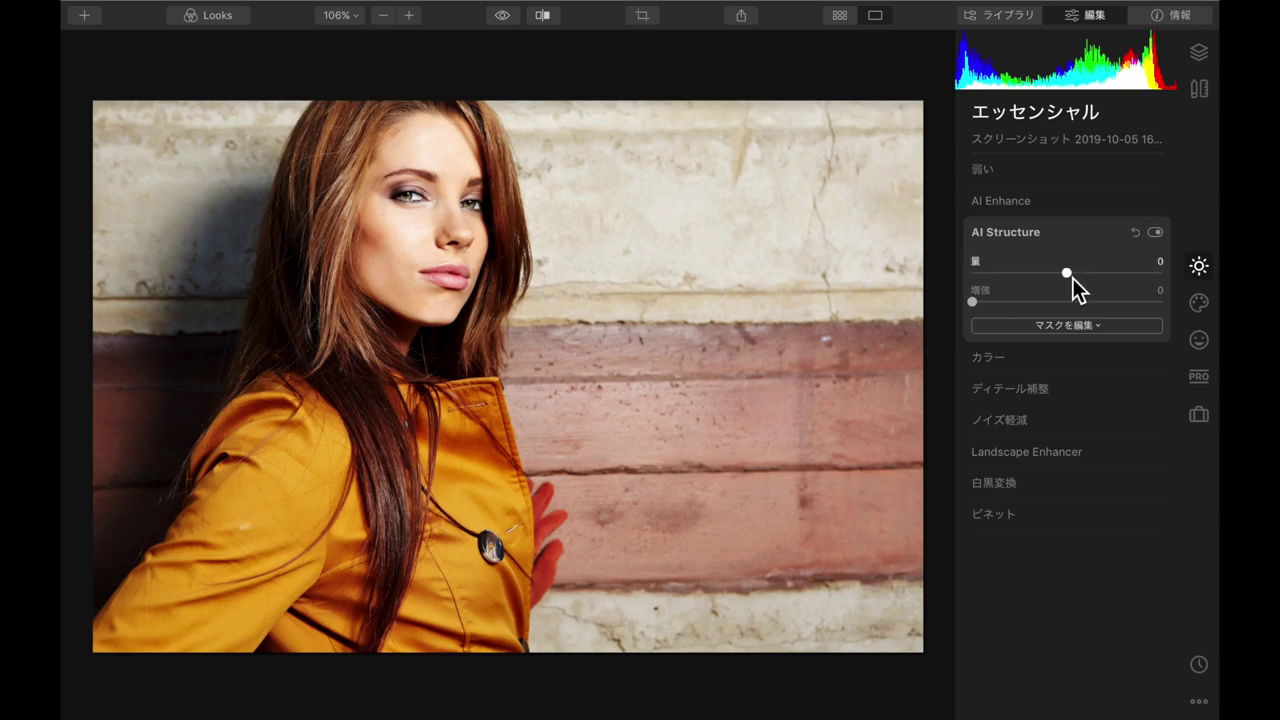
# Step: Set the AI Structure amount (量) to 100 on the orange-jacket portrait and compare the photo with and without the filter
pyautogui.moveTo(1069, 276); pyautogui.dragTo(1199, 266)
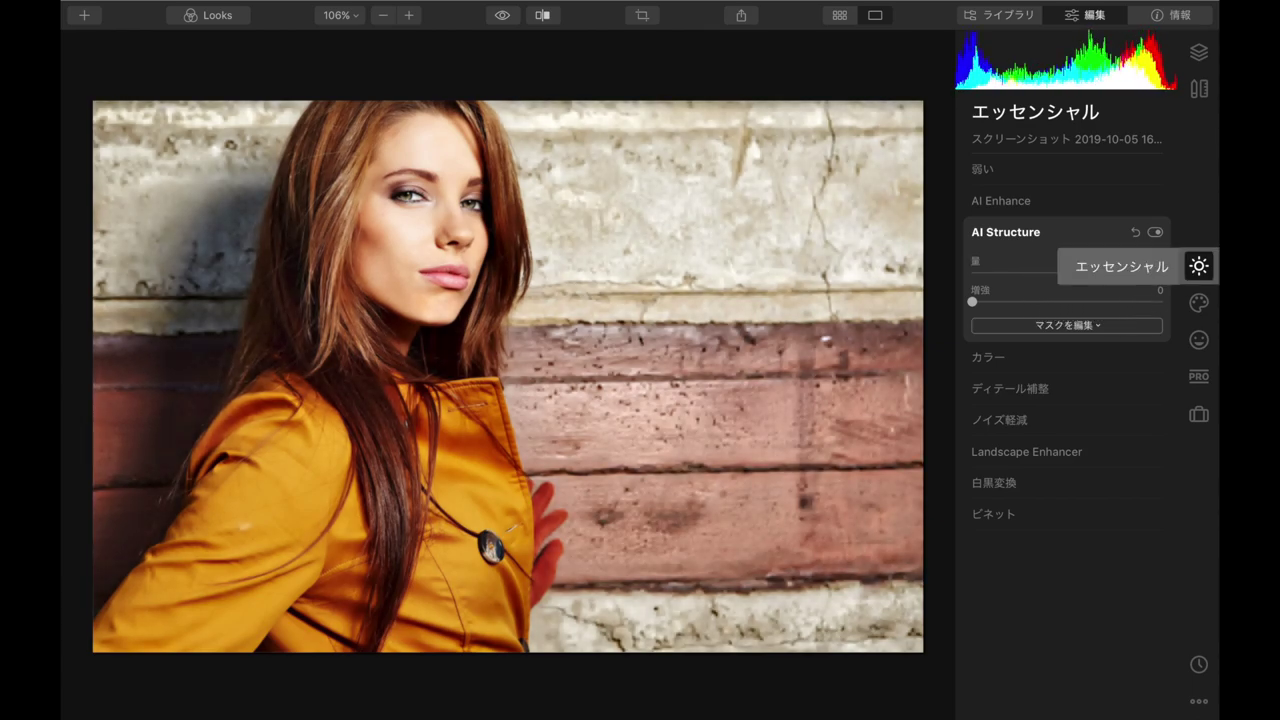
pyautogui.click(1155, 232)
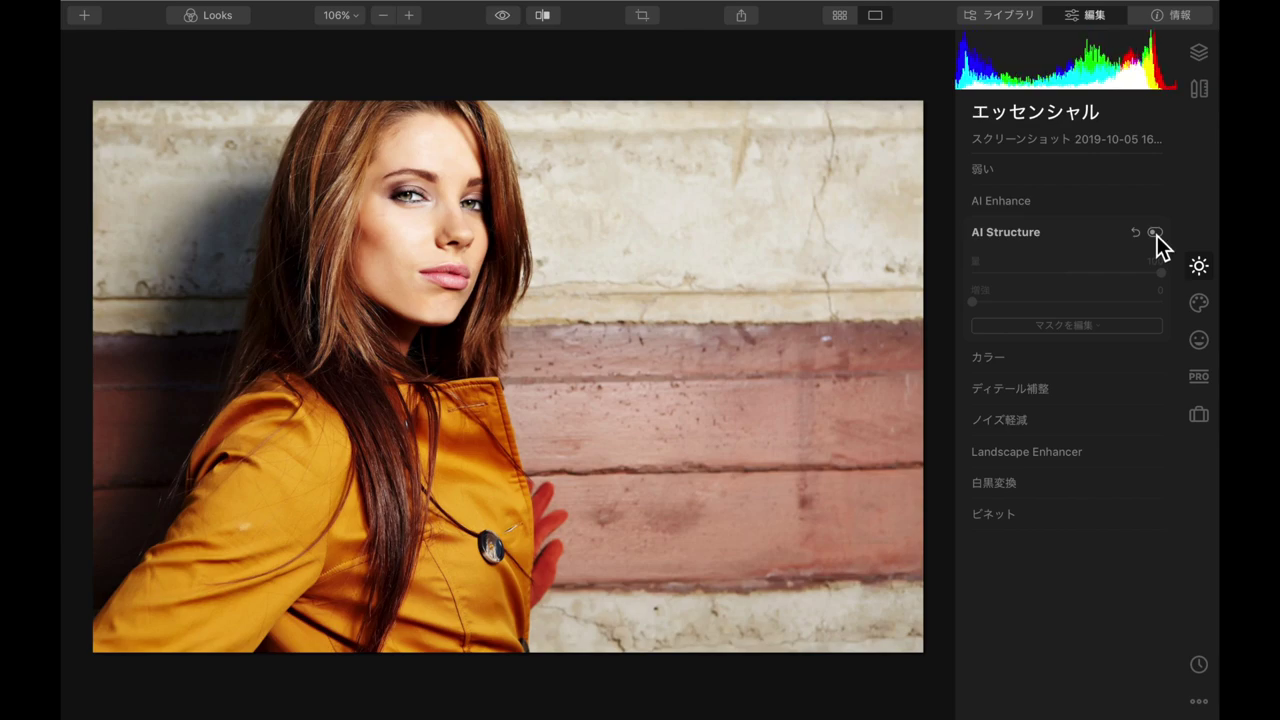
pyautogui.click(1155, 232)
pyautogui.click(1155, 232)
pyautogui.click(1155, 232)
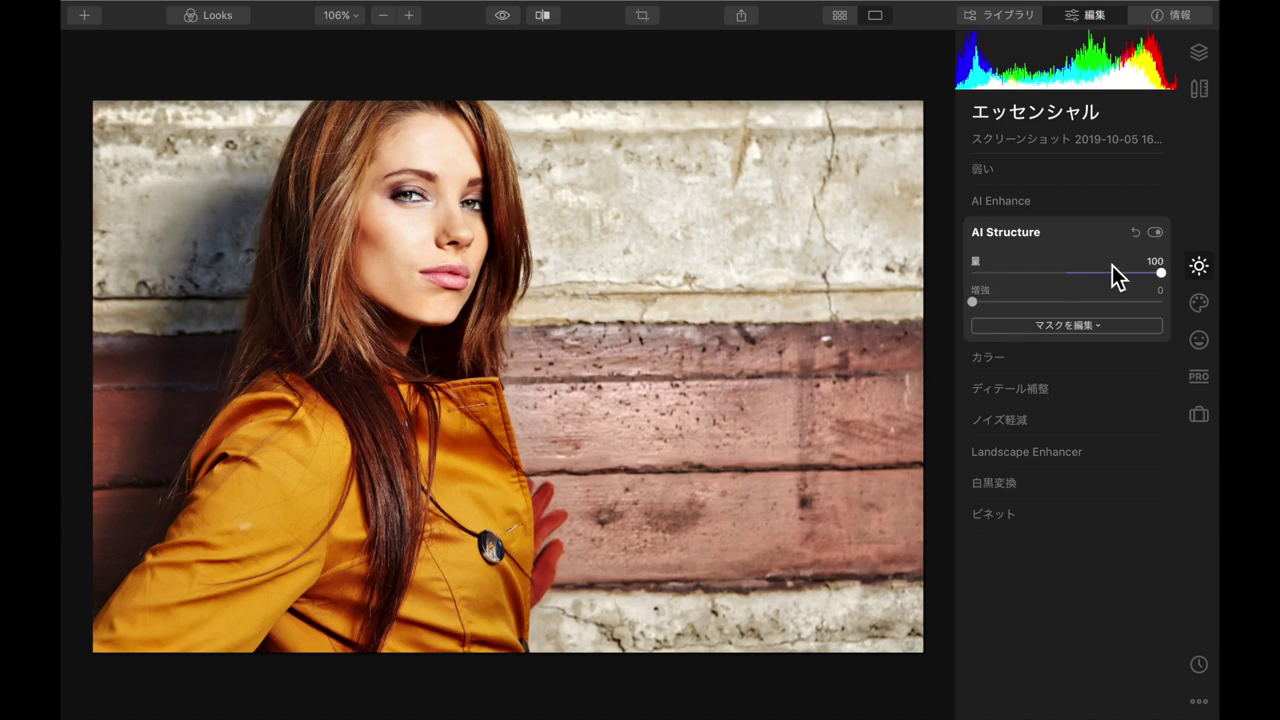
pyautogui.click(1155, 232)
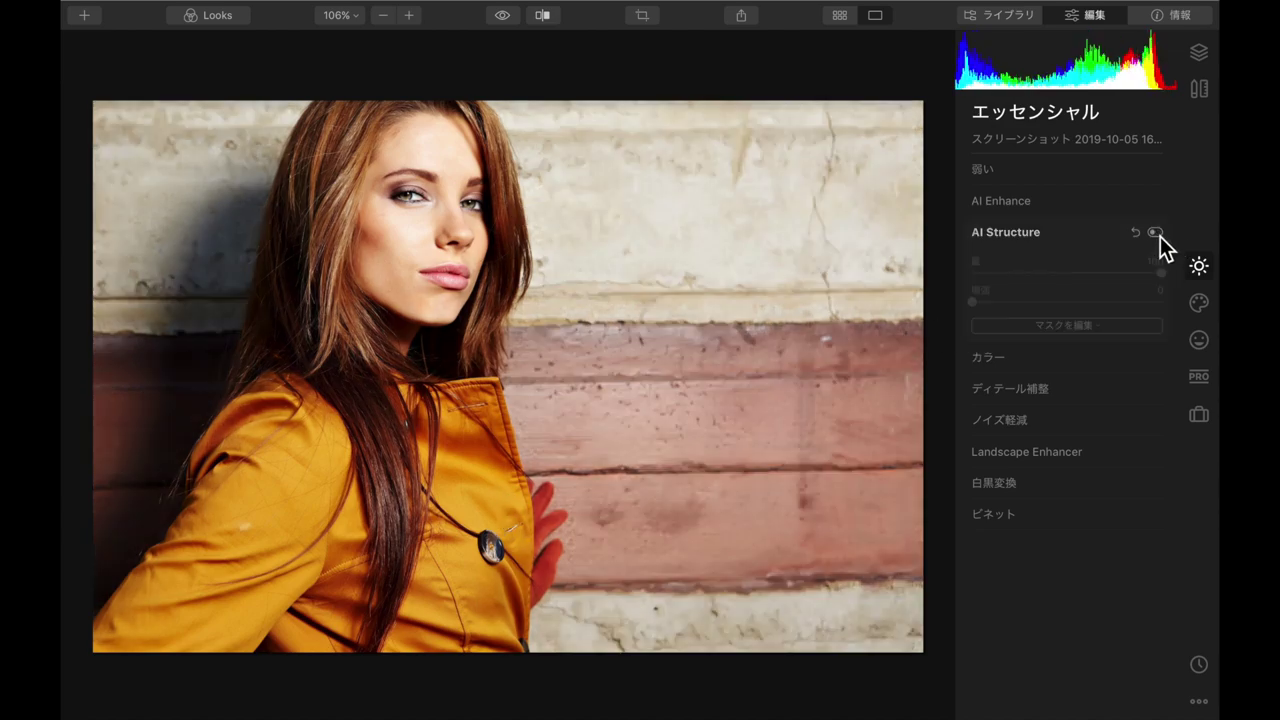
pyautogui.click(1155, 232)
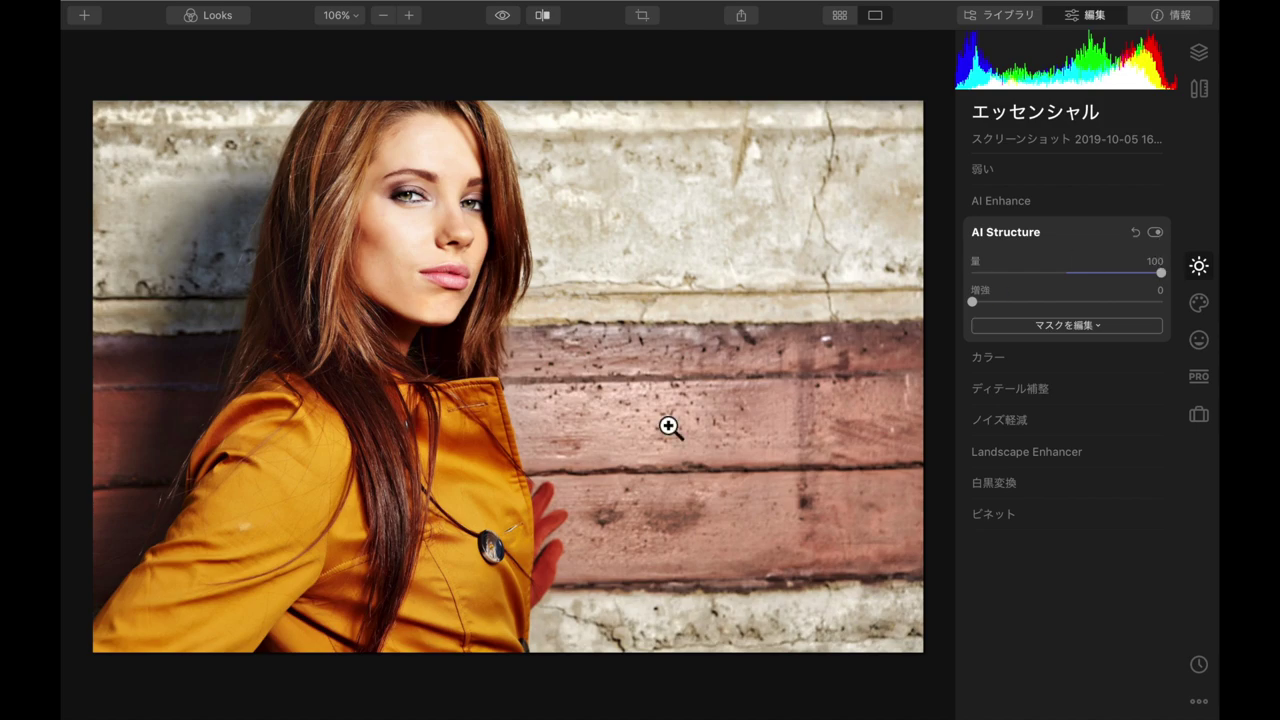
# Step: Switch AI Structure off and on repeatedly to examine how it affects the brick wall and the woman's face
pyautogui.click(1155, 232)
pyautogui.click(1155, 232)
pyautogui.click(1155, 232)
pyautogui.click(1155, 232)
pyautogui.click(1153, 234)
pyautogui.click(1153, 234)
pyautogui.click(1158, 235)
pyautogui.click(1158, 235)
pyautogui.click(1158, 235)
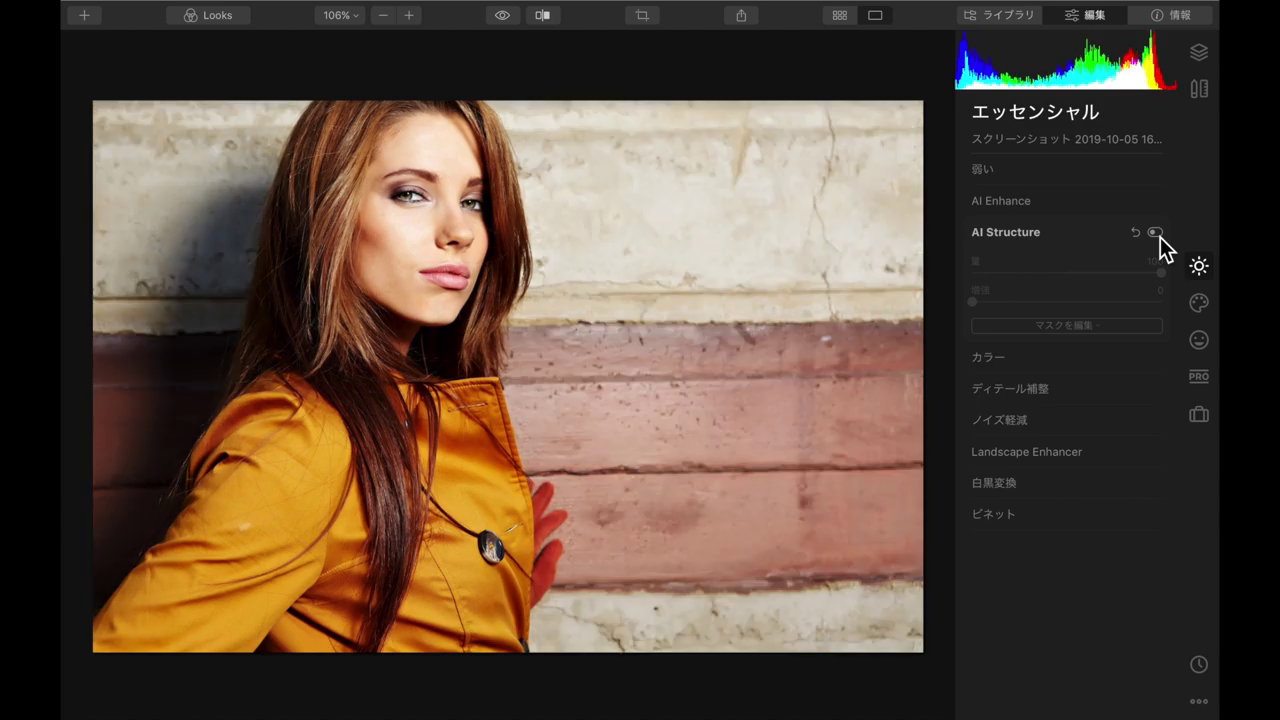
pyautogui.click(1156, 233)
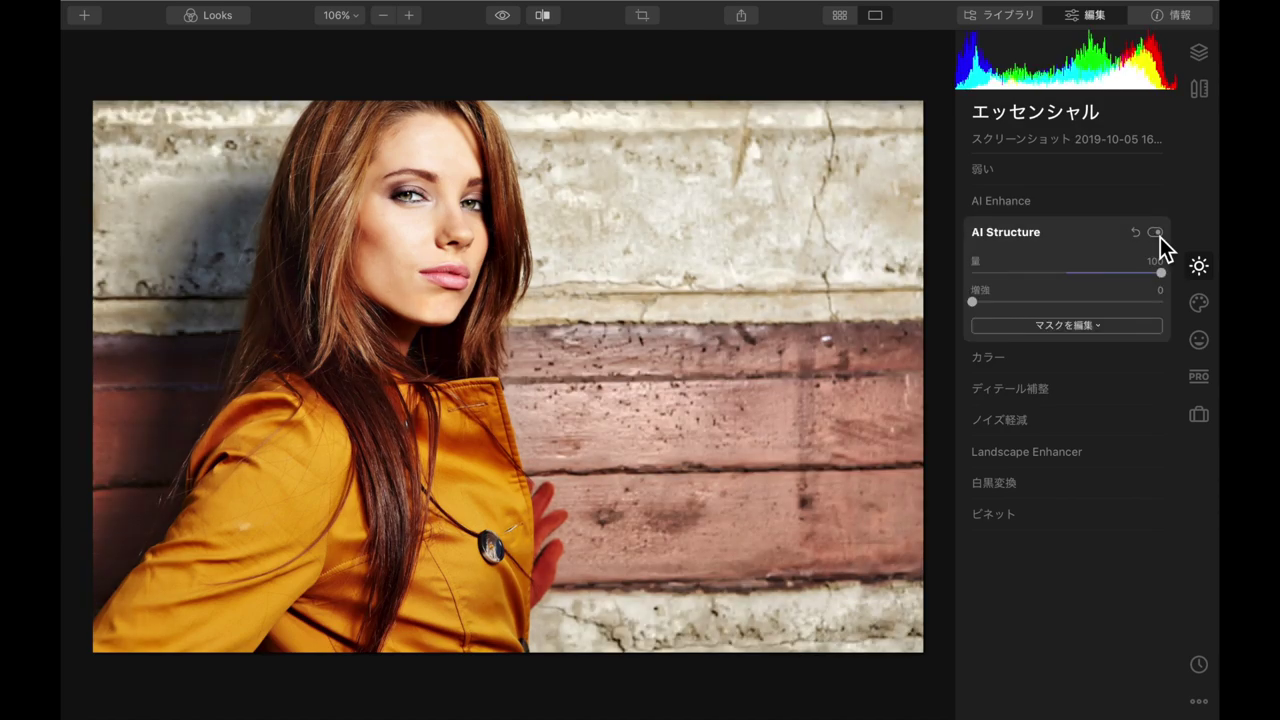
pyautogui.click(1157, 234)
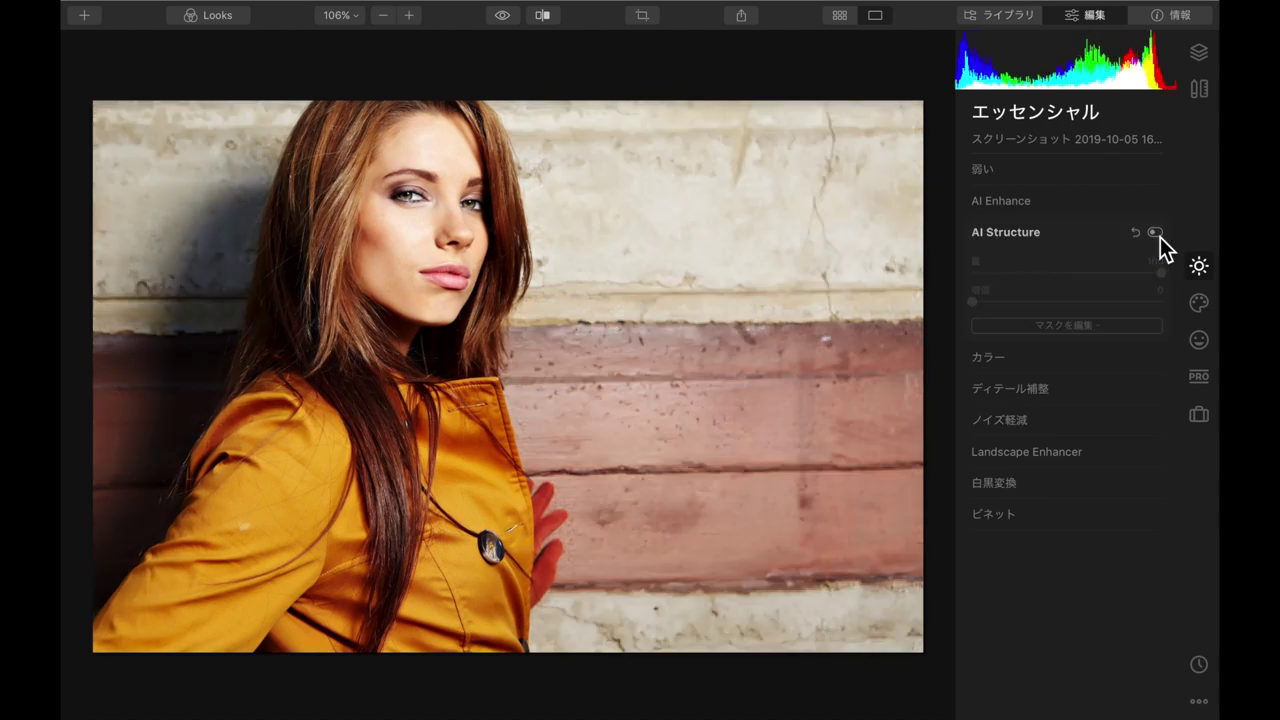
pyautogui.click(1157, 234)
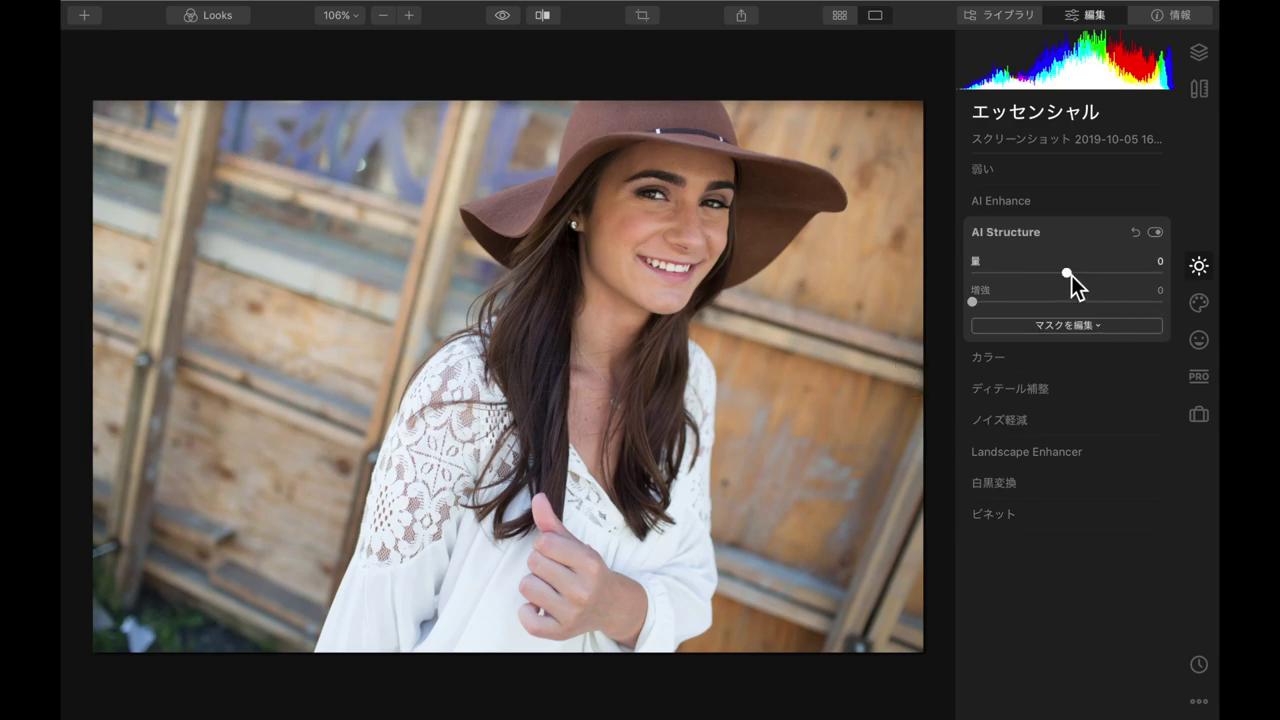
# Step: Set the AI Structure amount to 89 on the portrait of the woman in the brown hat
pyautogui.moveTo(1070, 273); pyautogui.dragTo(1149, 280)
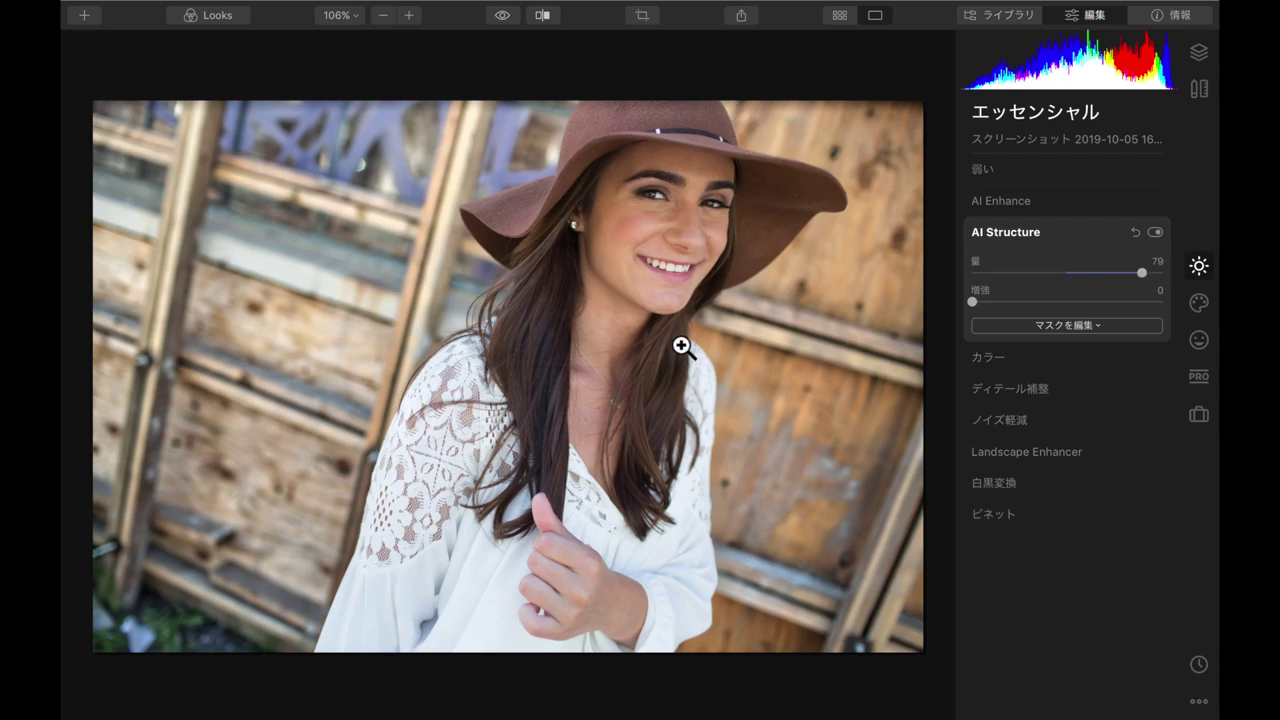
pyautogui.moveTo(1144, 275)
pyautogui.mouseDown()
pyautogui.moveTo(1091, 278)
pyautogui.moveTo(1154, 281)
pyautogui.mouseUp()
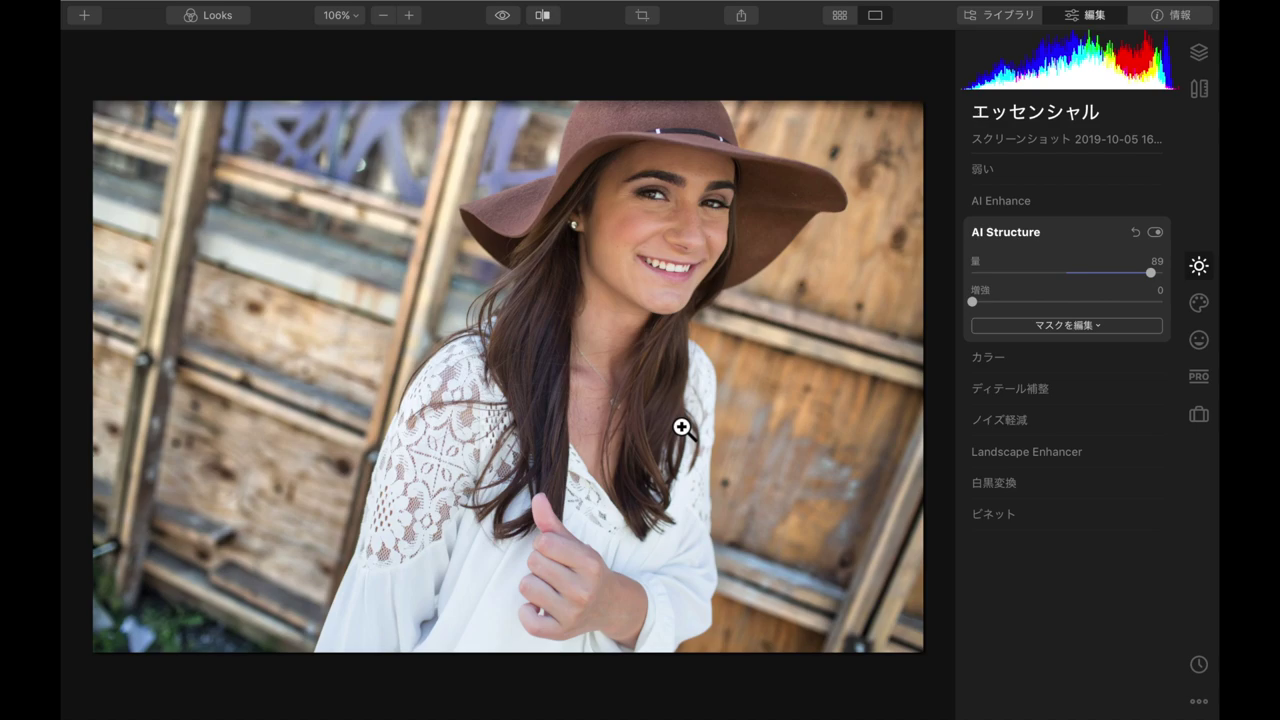
# Step: Go to the next photo, the eagle hunter, try AI Structure amounts of 100, 42 and 37, and set it to 50
pyautogui.press('Right')
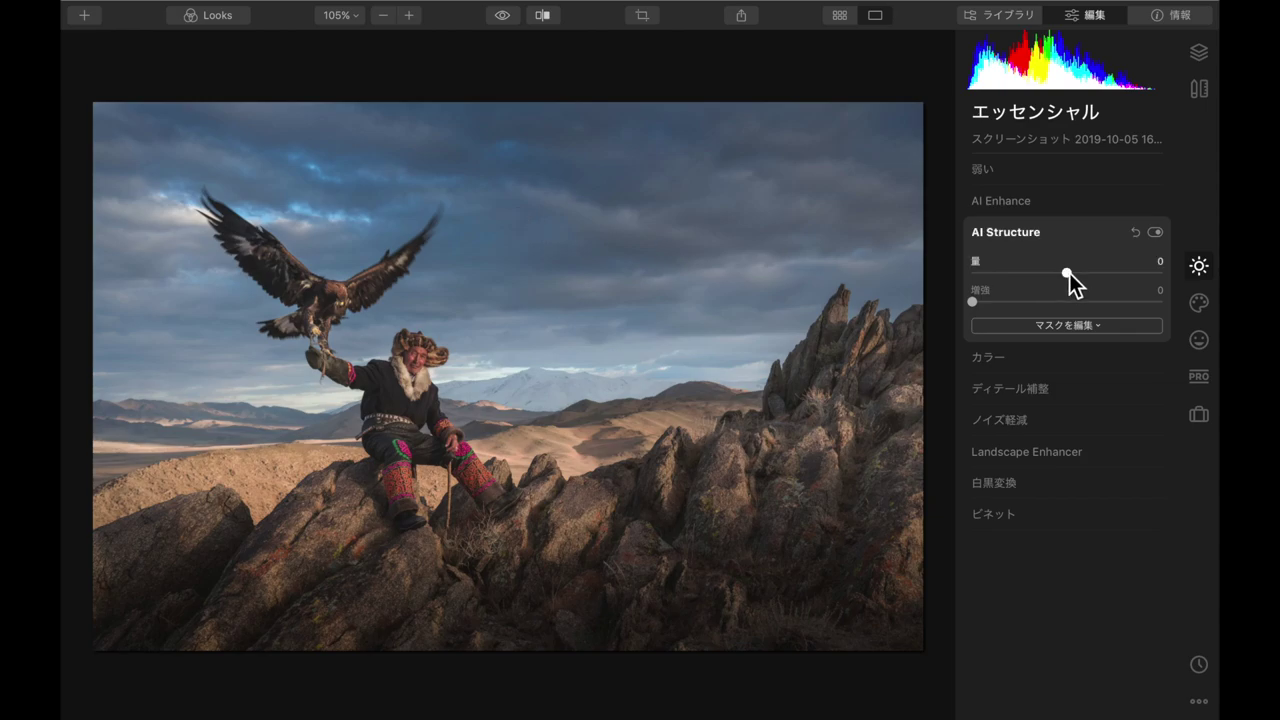
pyautogui.moveTo(1069, 273); pyautogui.dragTo(1208, 305)
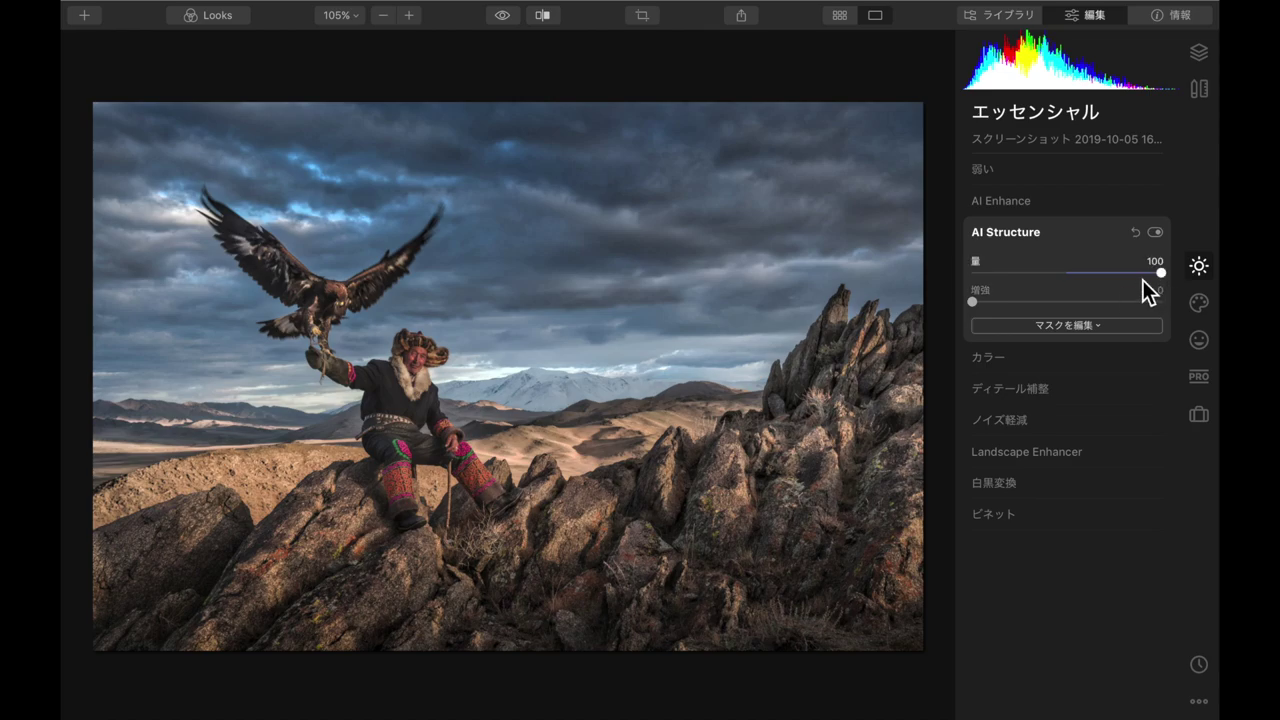
pyautogui.moveTo(1161, 272); pyautogui.dragTo(1108, 276)
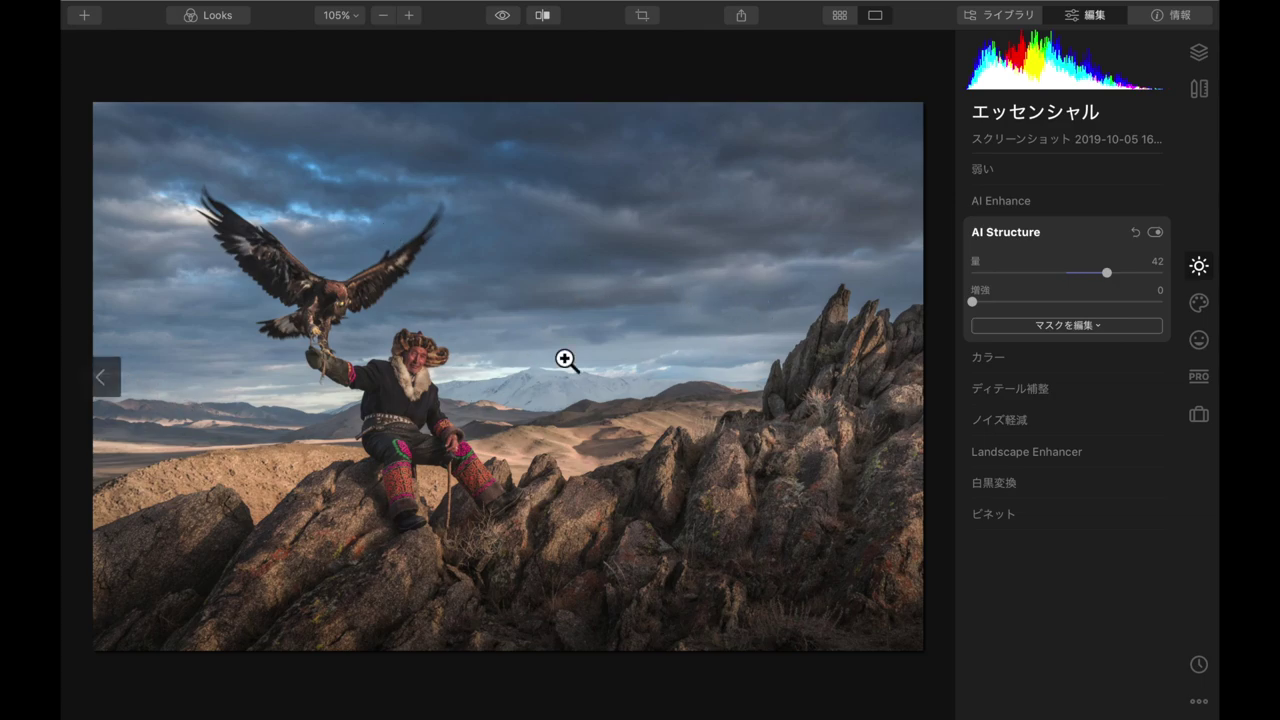
pyautogui.moveTo(1111, 283); pyautogui.dragTo(1107, 282)
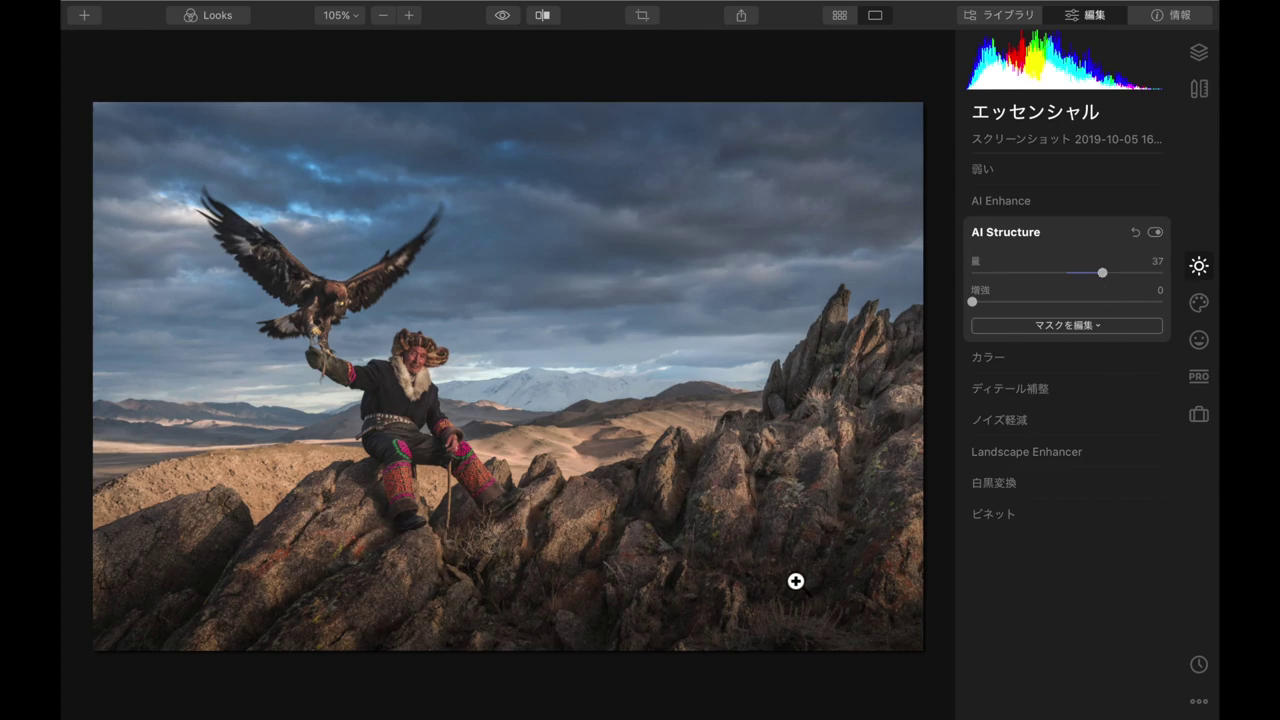
pyautogui.moveTo(1101, 281); pyautogui.dragTo(1117, 280)
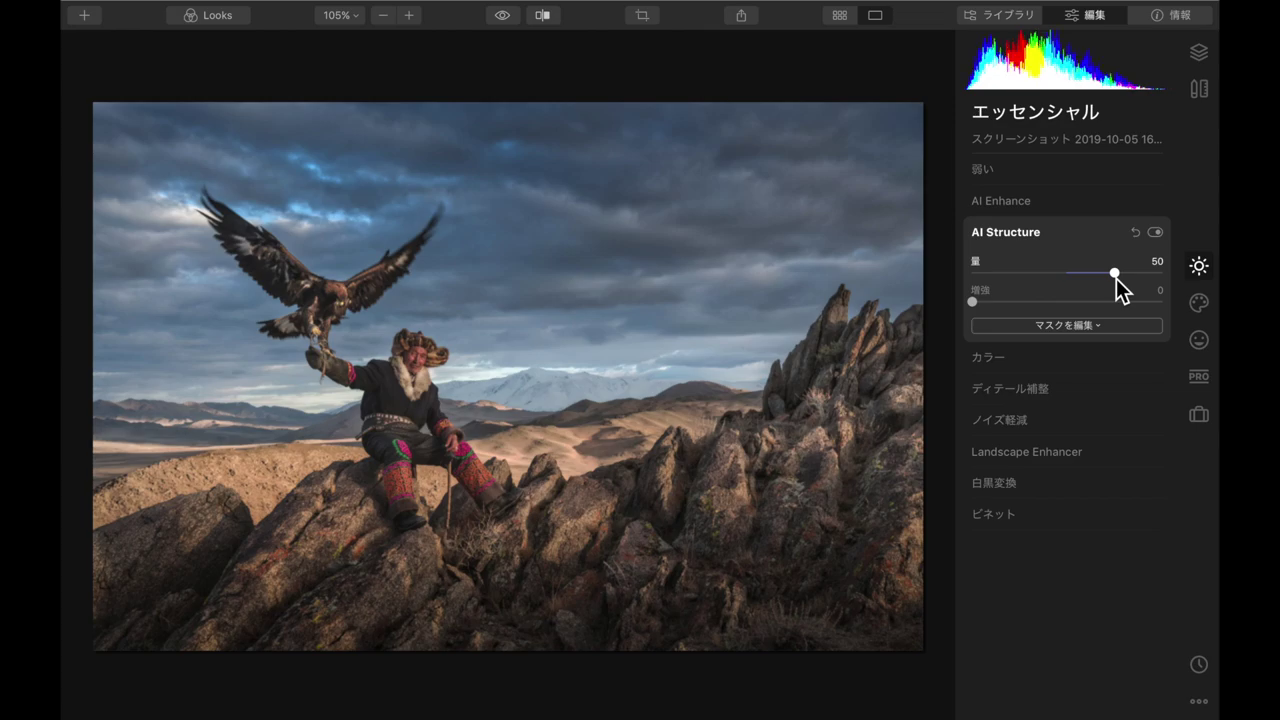
# Step: Zoom to 200% on the hunter and eagle and reset the AI Structure amount to 0
pyautogui.click(445, 383)
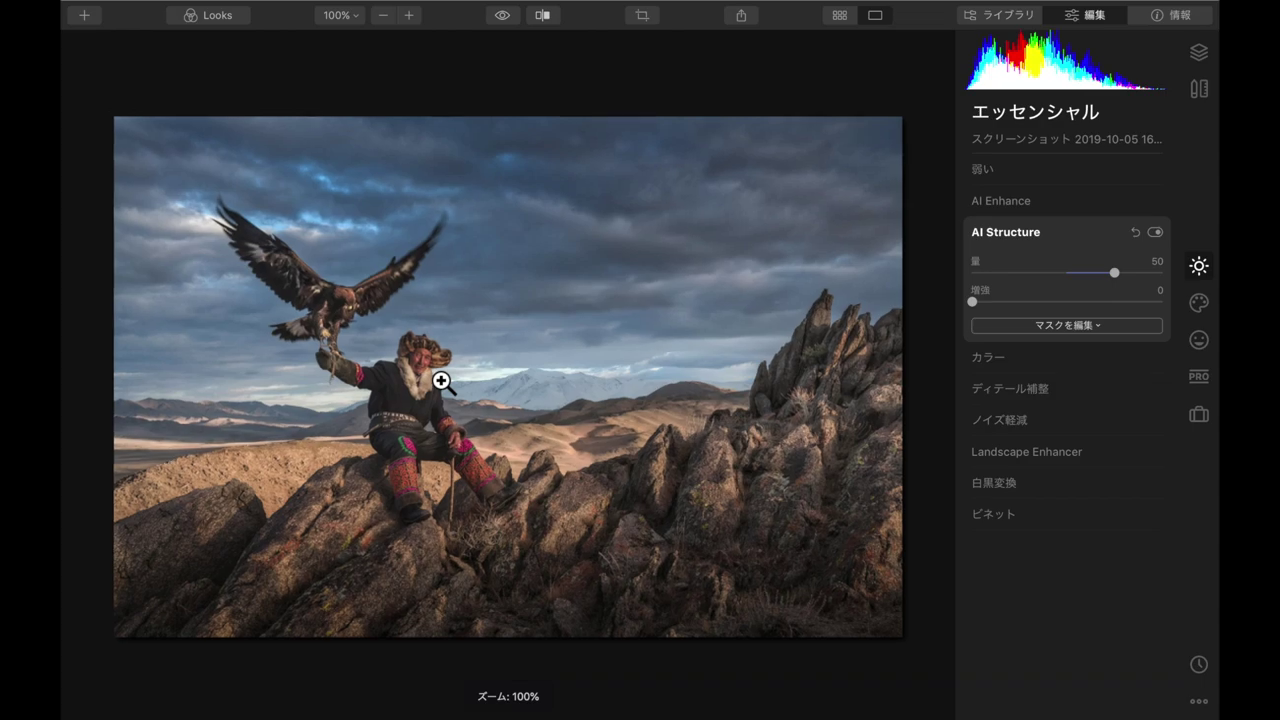
pyautogui.click(410, 24)
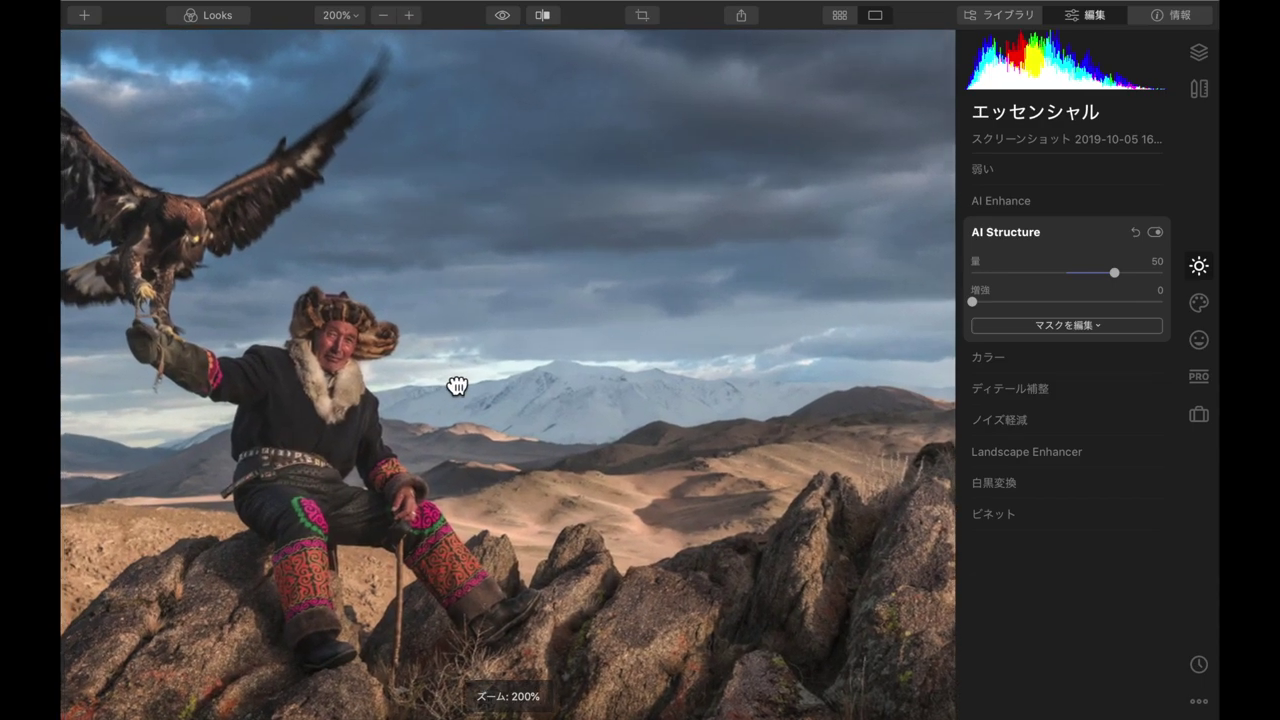
pyautogui.moveTo(457, 383); pyautogui.dragTo(529, 394)
pyautogui.moveTo(1114, 272); pyautogui.dragTo(1080, 271)
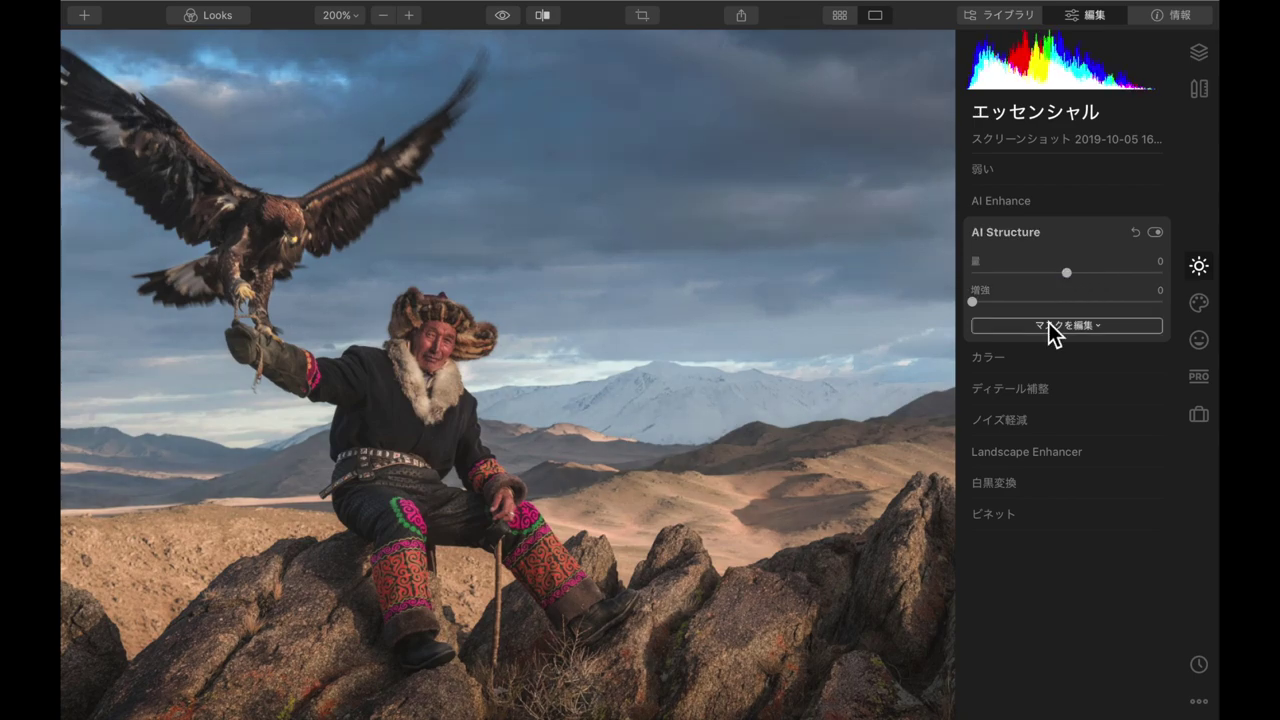
# Step: Try an AI Structure amount of 73 on the enlarged hunter, reset it to 0 and fit the whole photo in view
pyautogui.moveTo(1068, 273); pyautogui.dragTo(1135, 305)
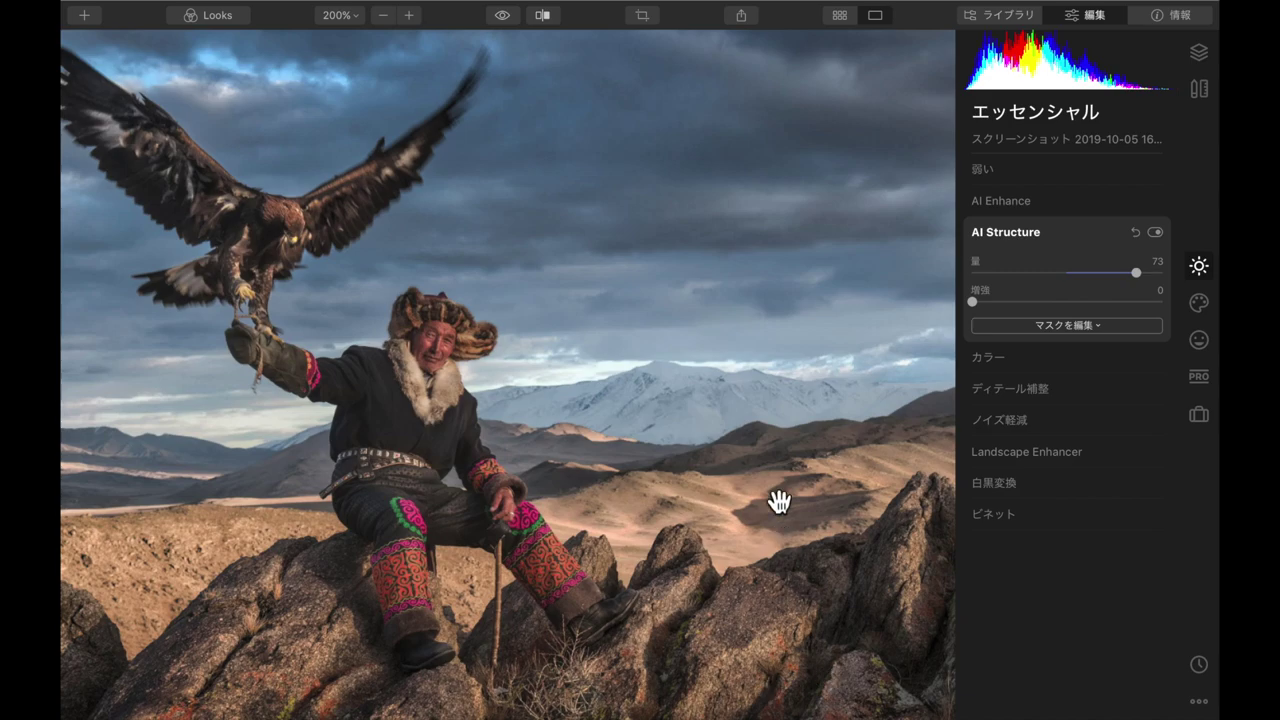
pyautogui.moveTo(1140, 275); pyautogui.dragTo(1109, 274)
pyautogui.doubleClick(1109, 274)
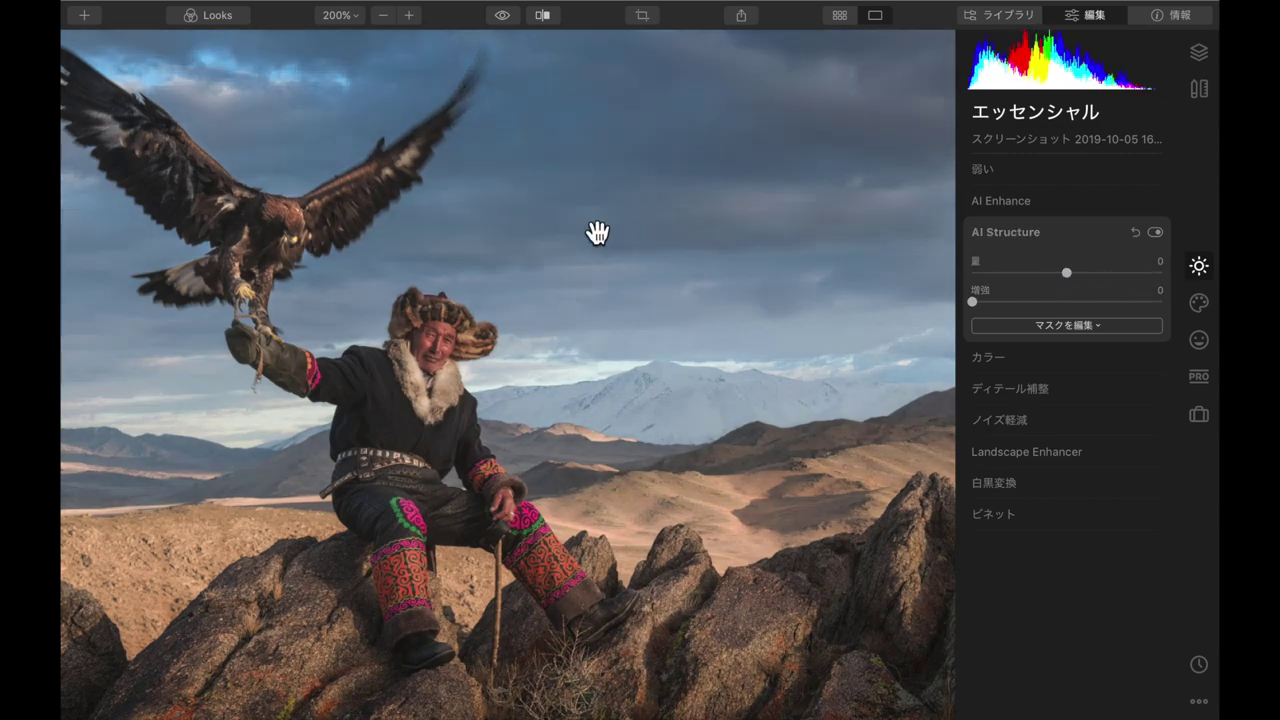
pyautogui.click(385, 17)
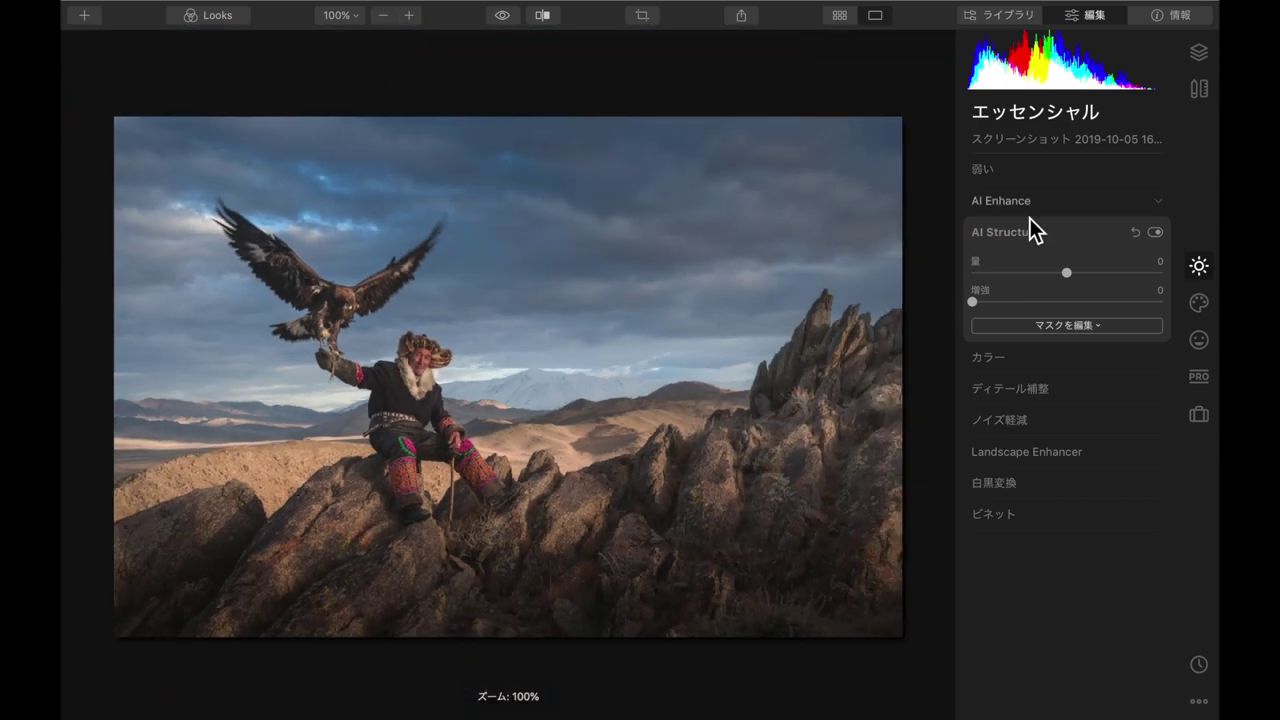
pyautogui.click(338, 15)
pyautogui.click(357, 37)
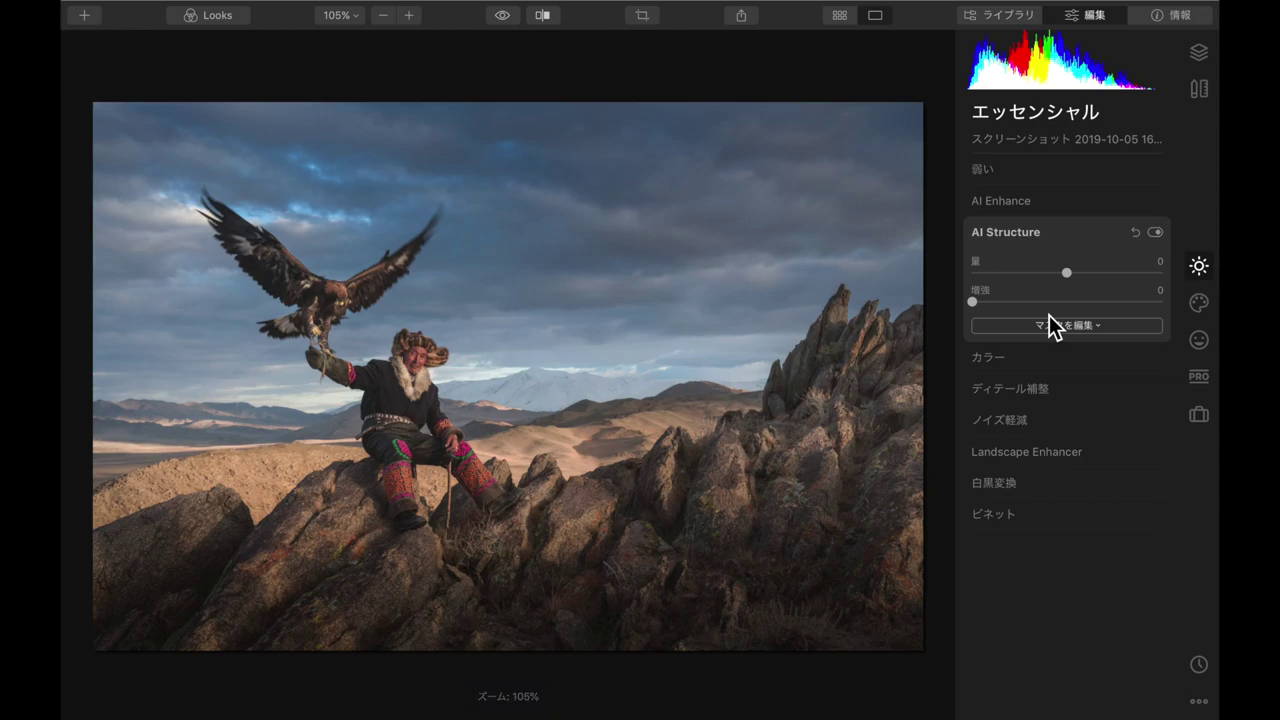
# Step: Go to the next photo, the desert sunset, and set its AI Structure amount to 38
pyautogui.press('Right')
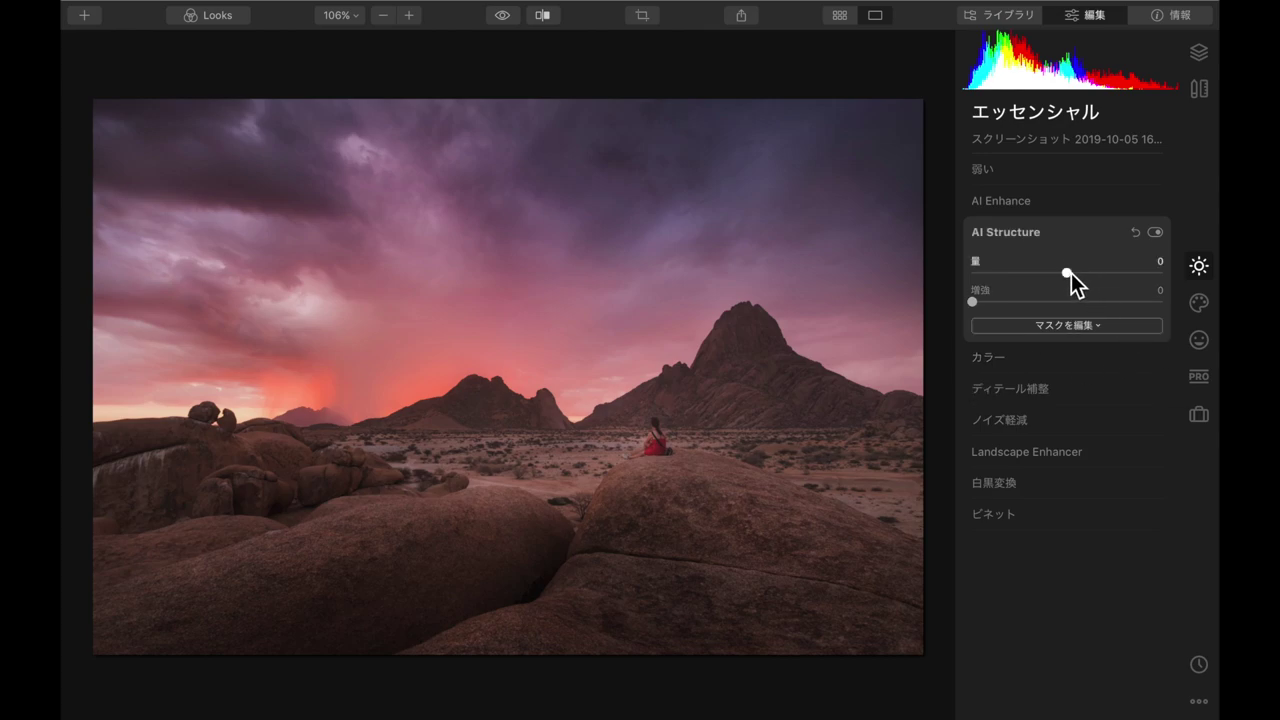
pyautogui.moveTo(1070, 273); pyautogui.dragTo(1119, 274)
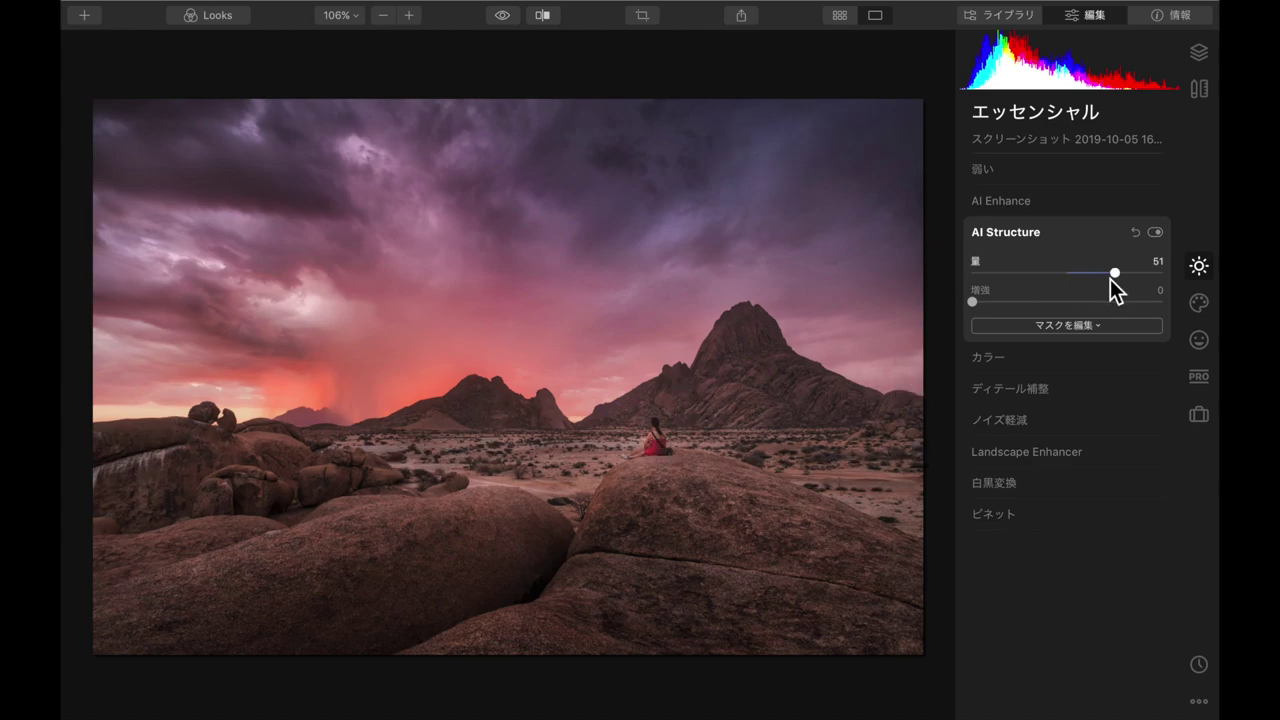
pyautogui.moveTo(1113, 274)
pyautogui.mouseDown()
pyautogui.moveTo(1066, 277)
pyautogui.moveTo(1128, 290)
pyautogui.mouseUp()
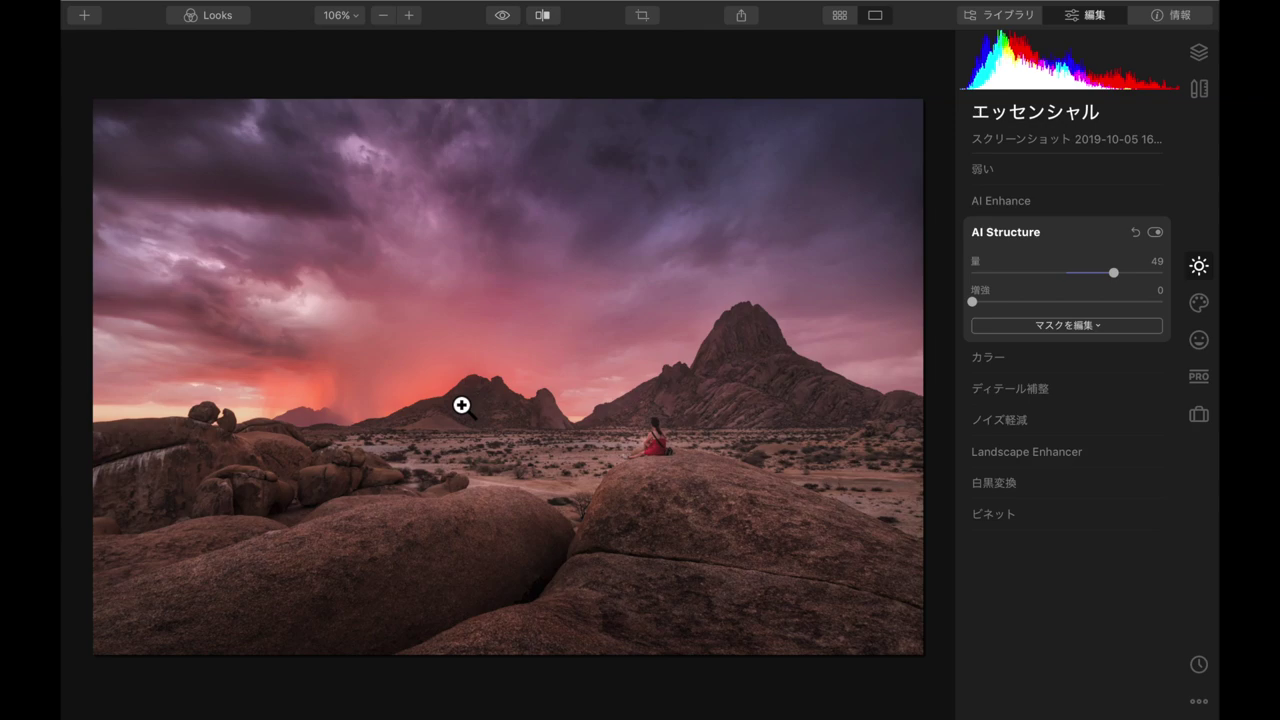
pyautogui.moveTo(1013, 277); pyautogui.dragTo(1129, 294)
pyautogui.moveTo(1120, 276); pyautogui.dragTo(1107, 276)
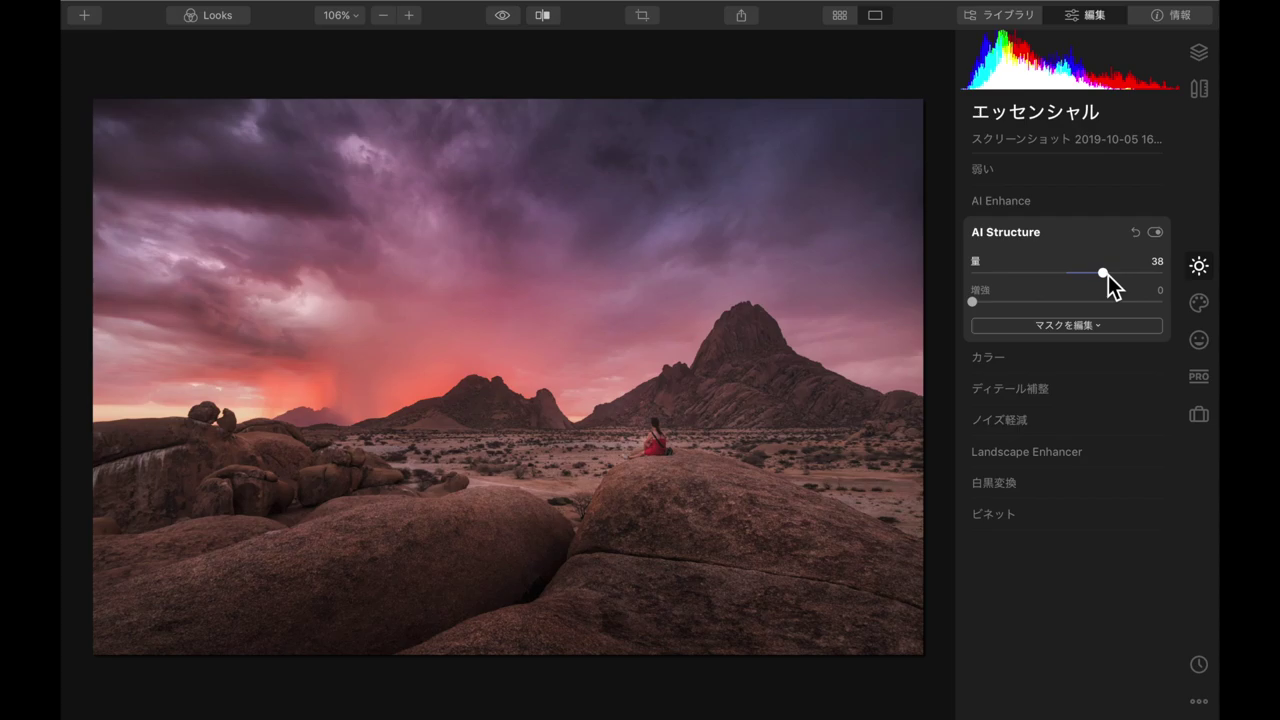
# Step: Go to the next photo, the wooden staircase, and set AI Structure to amount 20 and boost (増強) 63
pyautogui.press('Right')
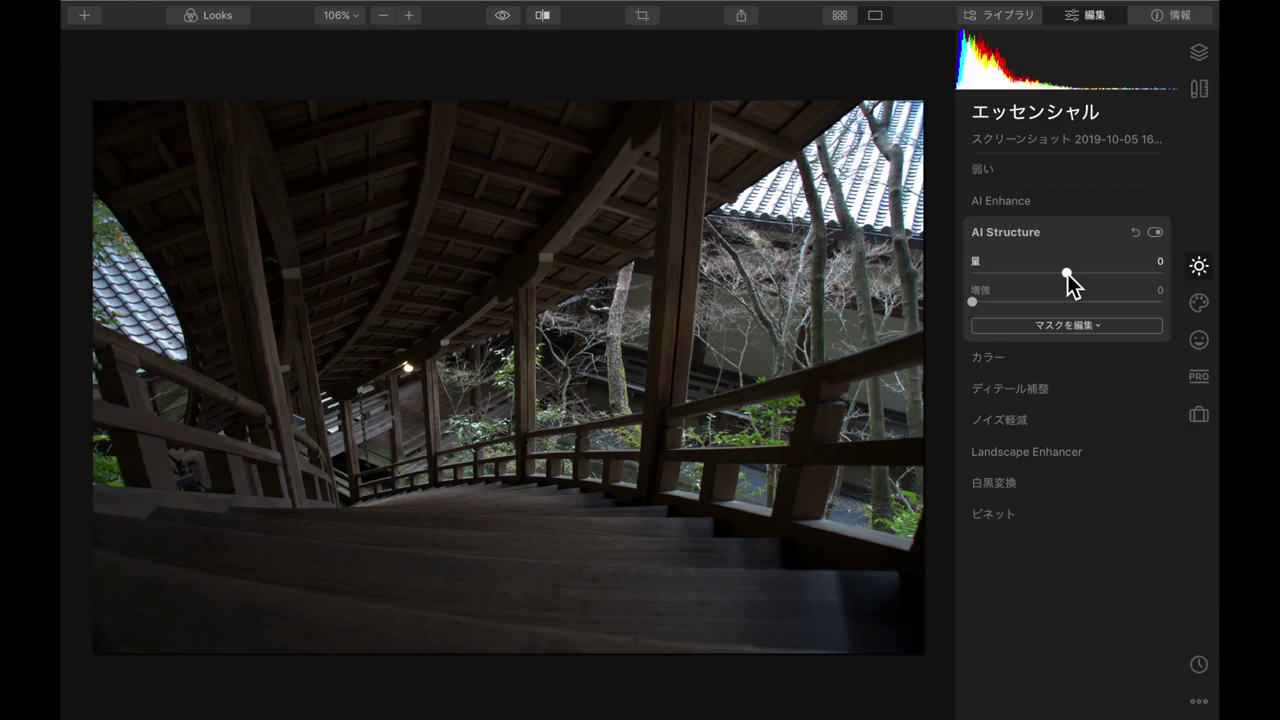
pyautogui.moveTo(1067, 273); pyautogui.dragTo(1122, 274)
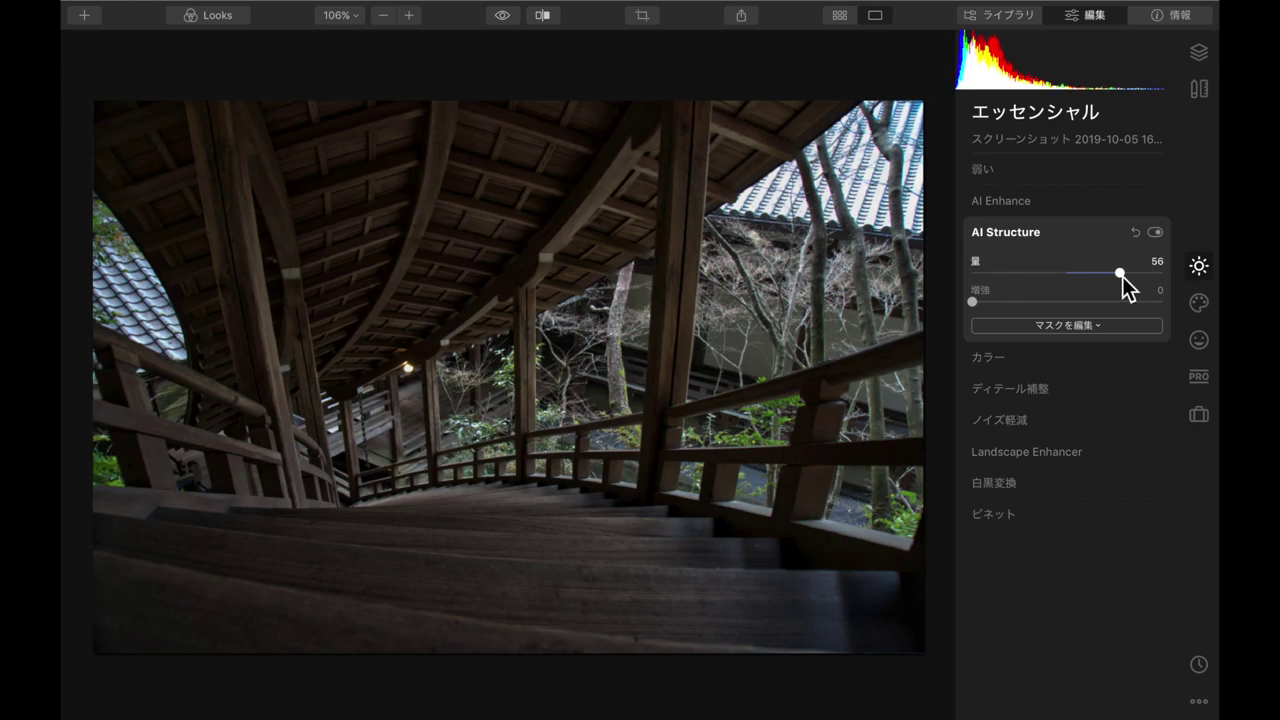
pyautogui.moveTo(1122, 278)
pyautogui.mouseDown()
pyautogui.moveTo(1072, 277)
pyautogui.moveTo(1140, 286)
pyautogui.mouseUp()
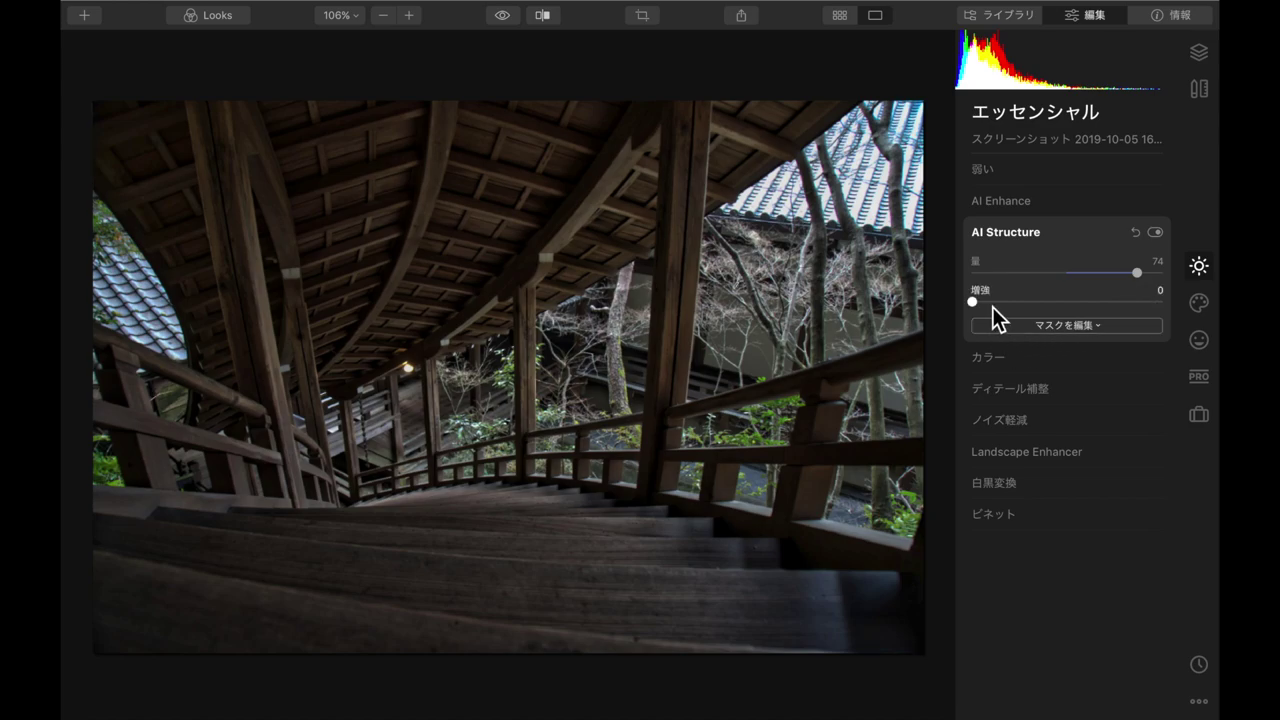
pyautogui.moveTo(975, 302); pyautogui.dragTo(1070, 315)
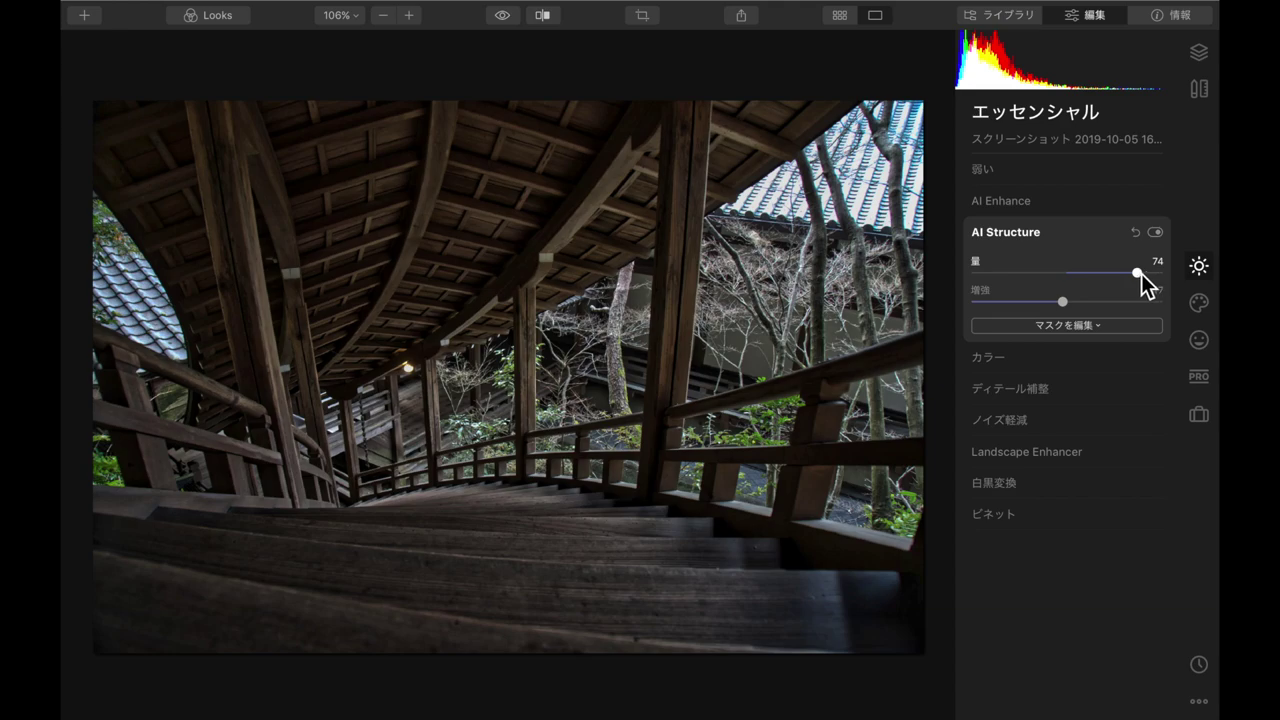
pyautogui.moveTo(1141, 273); pyautogui.dragTo(1095, 301)
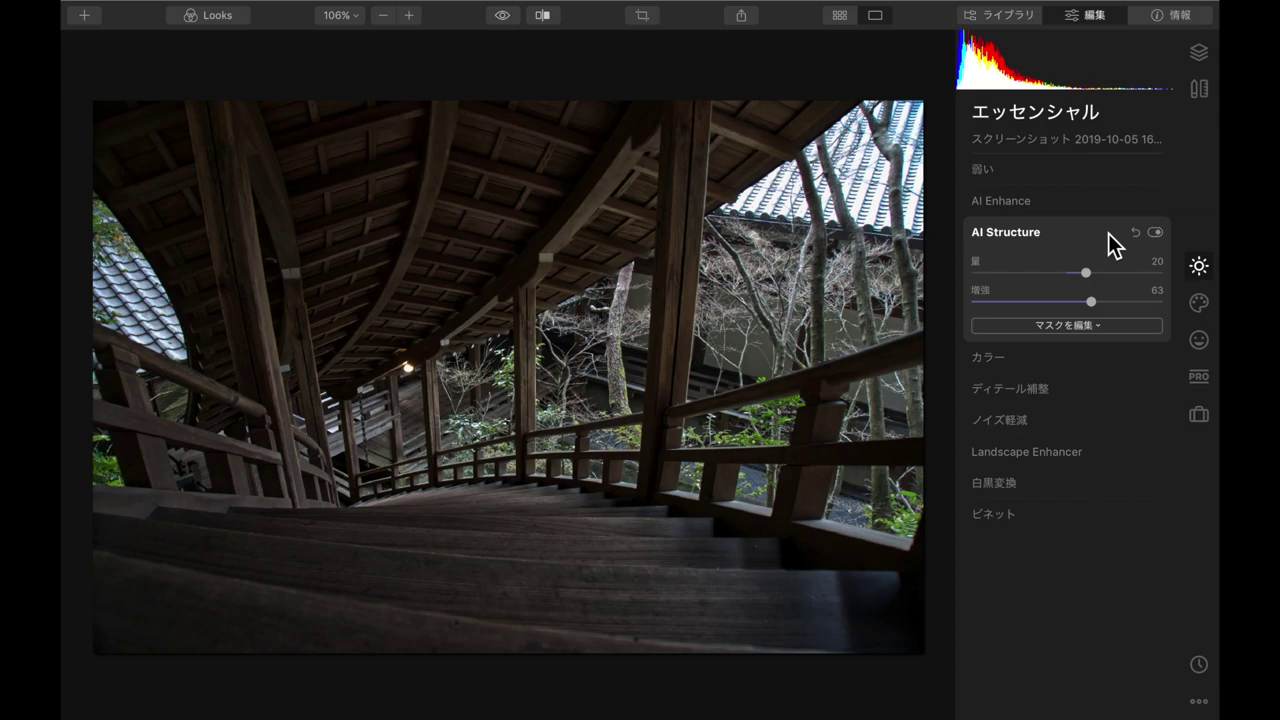
# Step: Compare the wooden staircase photo with and without AI Structure, leaving the filter on
pyautogui.click(1160, 237)
pyautogui.click(1160, 237)
pyautogui.click(1160, 237)
pyautogui.click(1160, 237)
pyautogui.click(1156, 232)
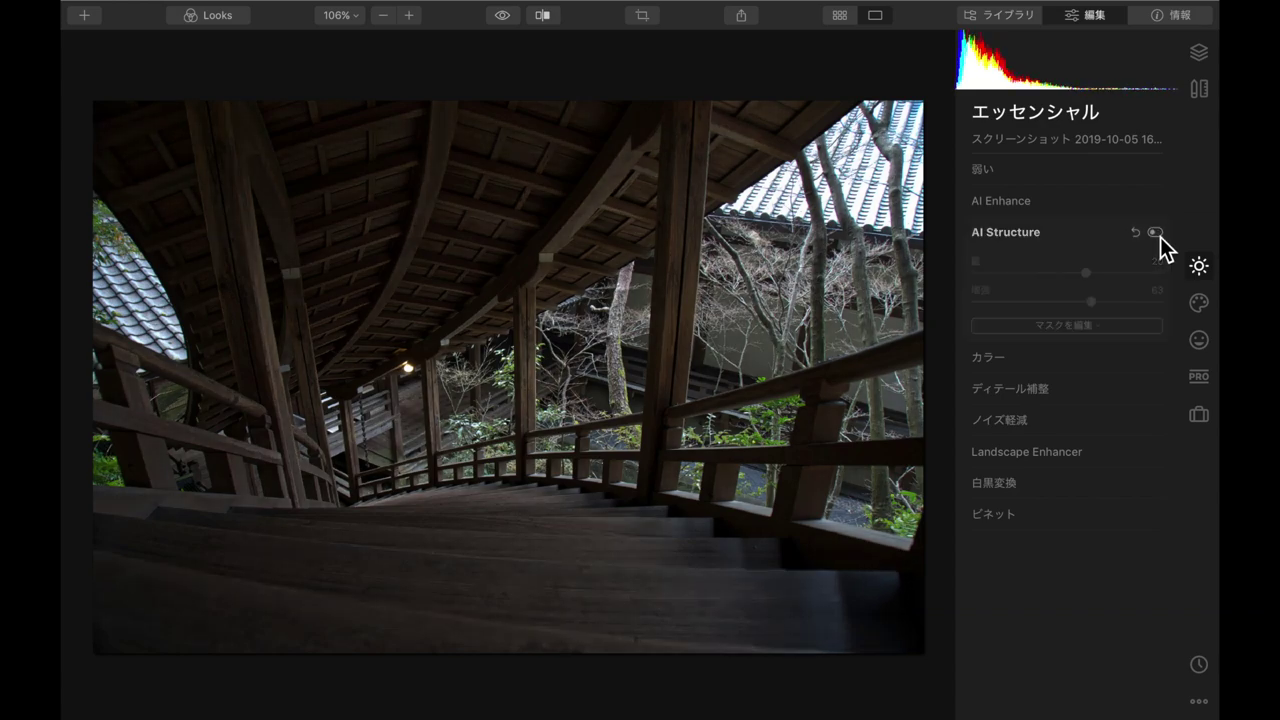
pyautogui.click(1158, 234)
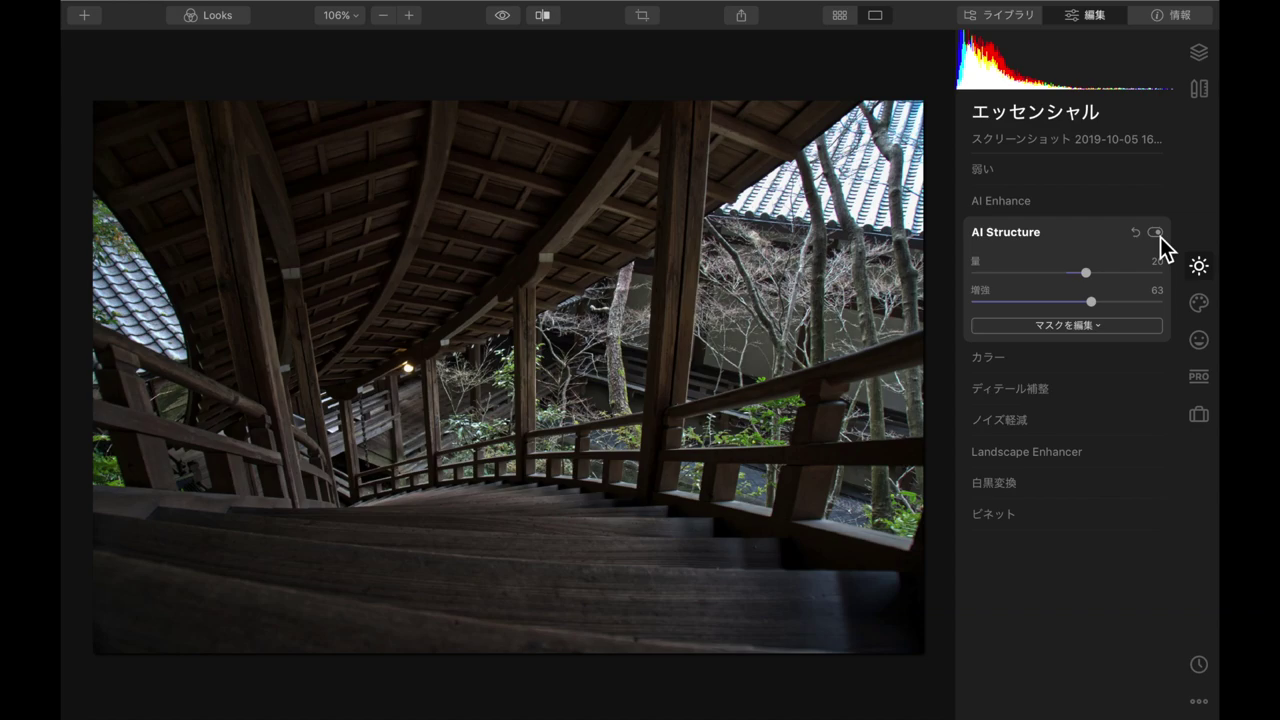